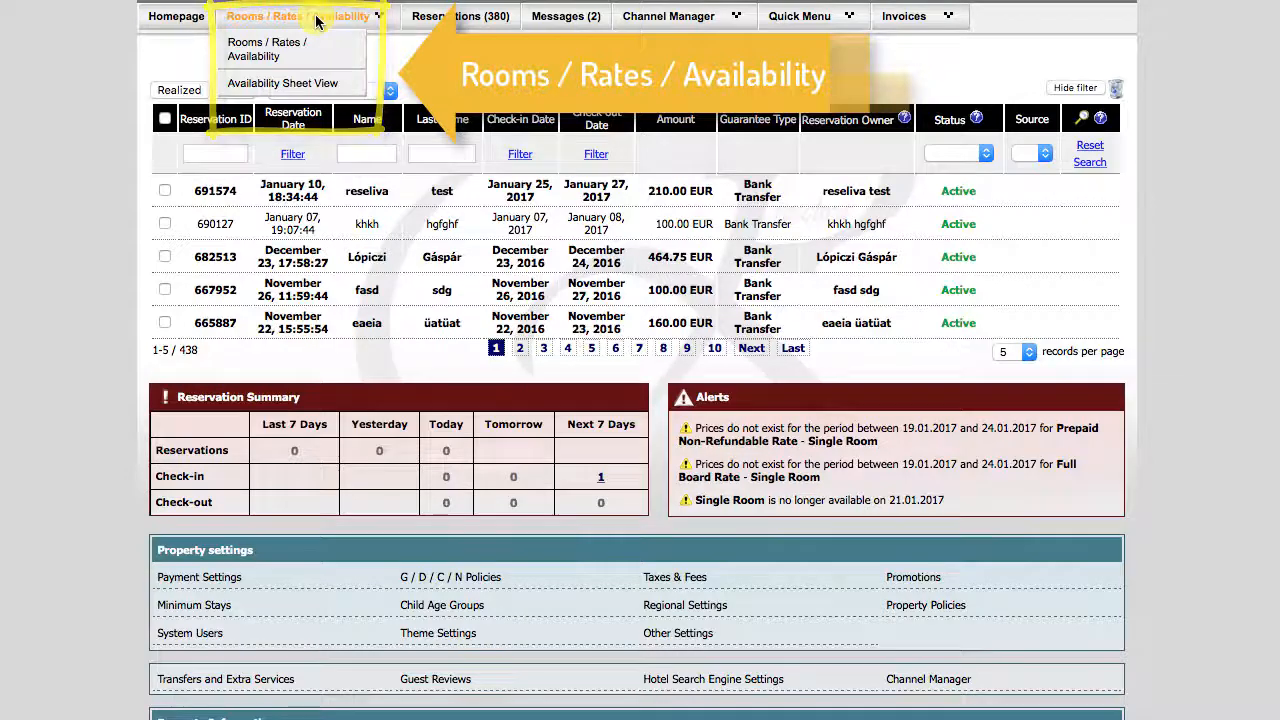
Start a new rate from the rooms, rates and availability overview and choose Half Board Rate as its name
left_click(316, 18)
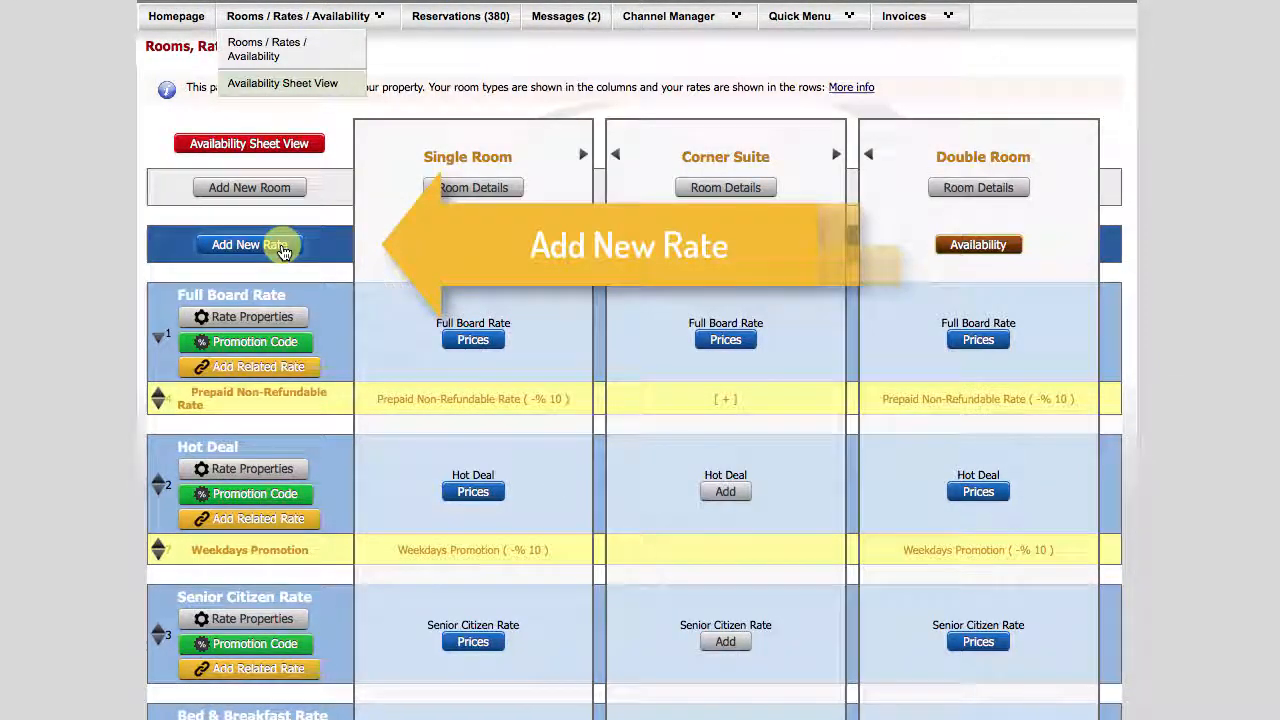
left_click(283, 248)
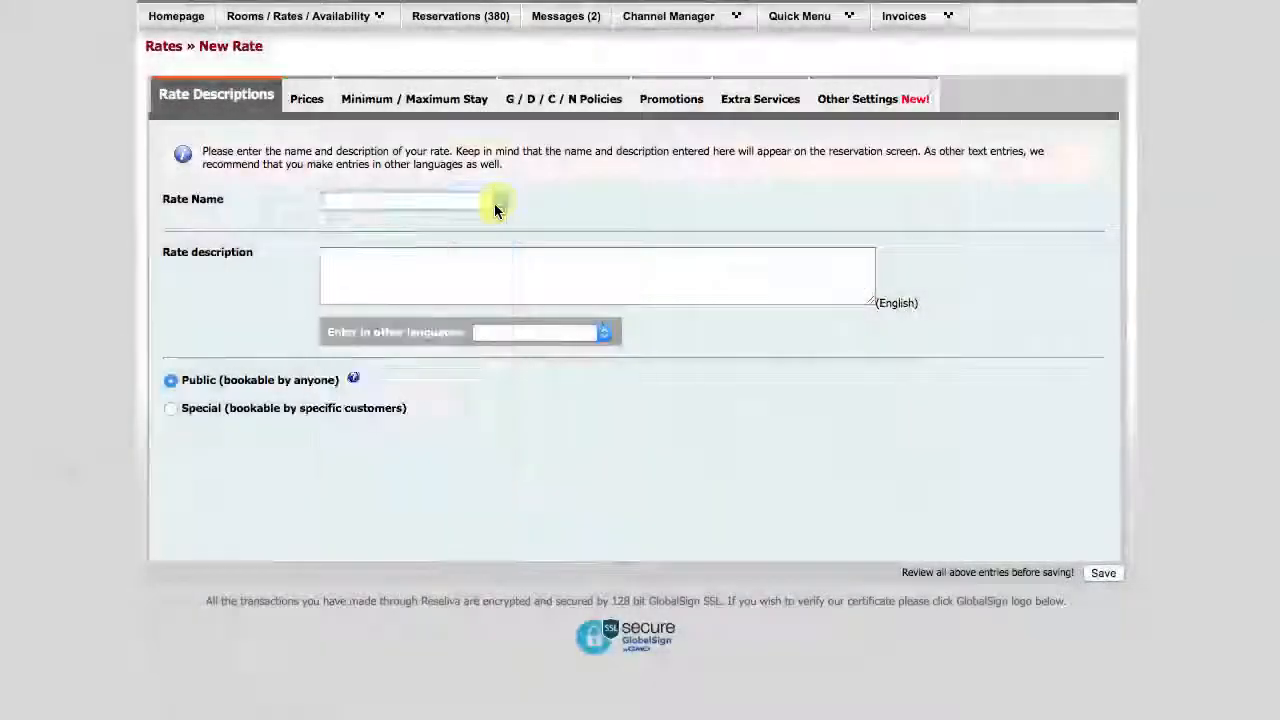
left_click(494, 206)
left_click(434, 327)
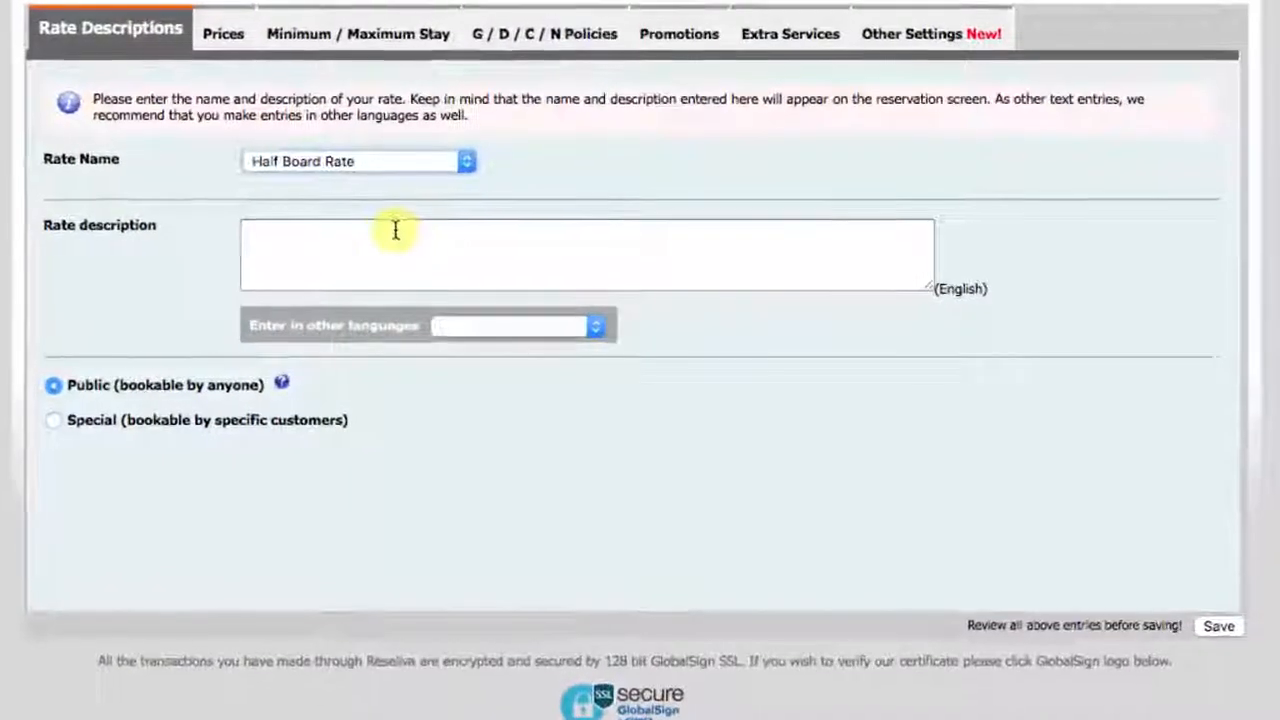
Enter the English rate description "Includes open buffet breakfast and dinner at the terrace restaurant offering stunning views to the city"
left_click(393, 233)
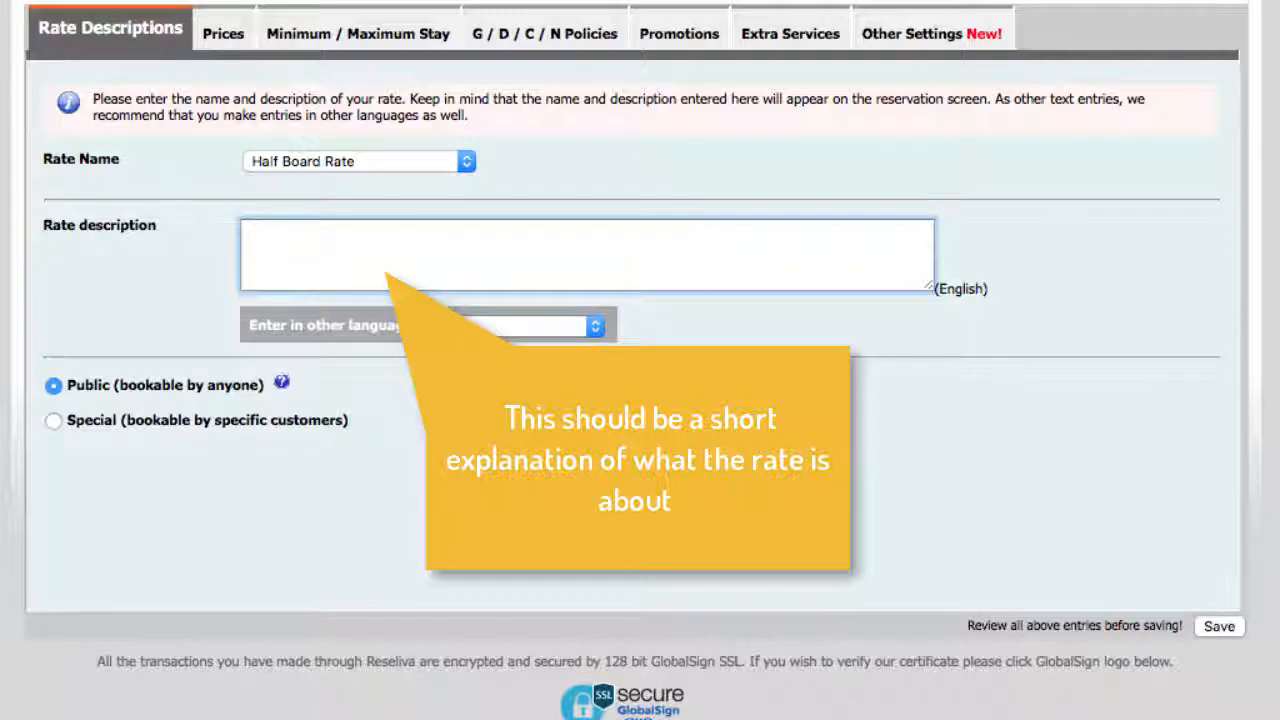
type("Includes open ")
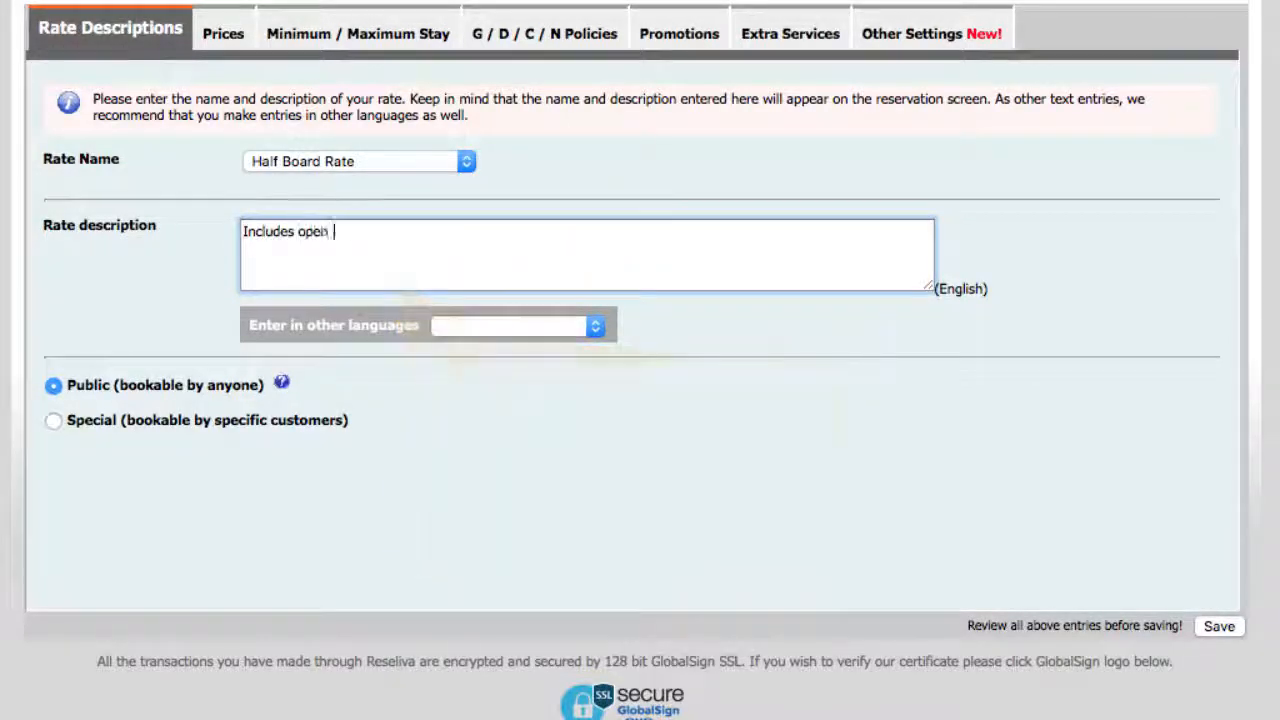
type("buffet breakfast and dinner at the terrace restau")
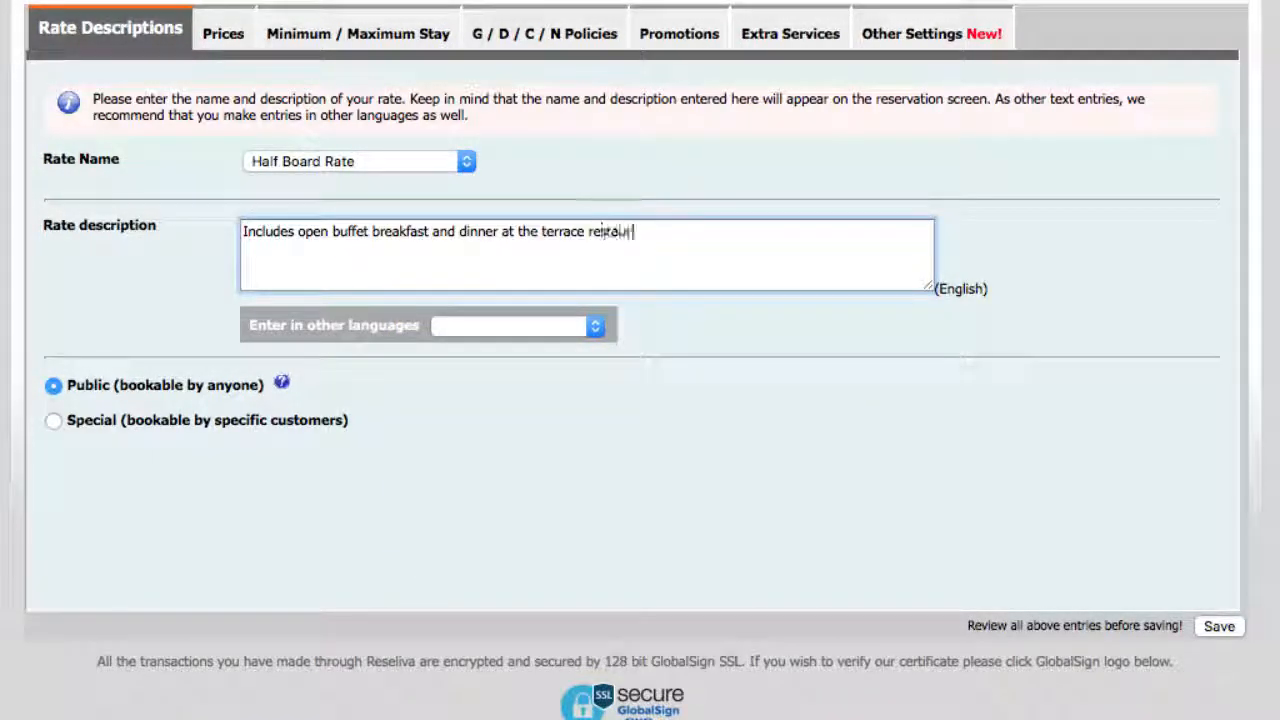
type("rant offering stunning views to the city")
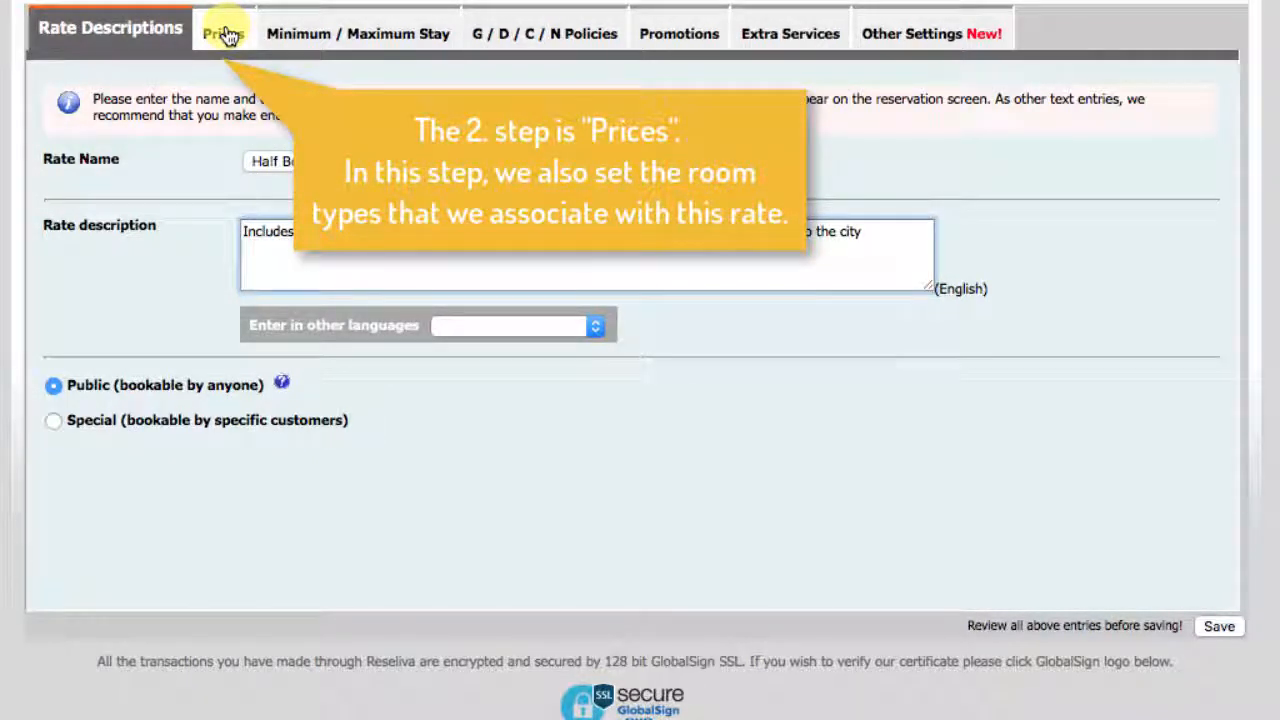
Sell the Single Room on this rate at 55 EUR per person, with a price period of 1 Year
left_click(224, 34)
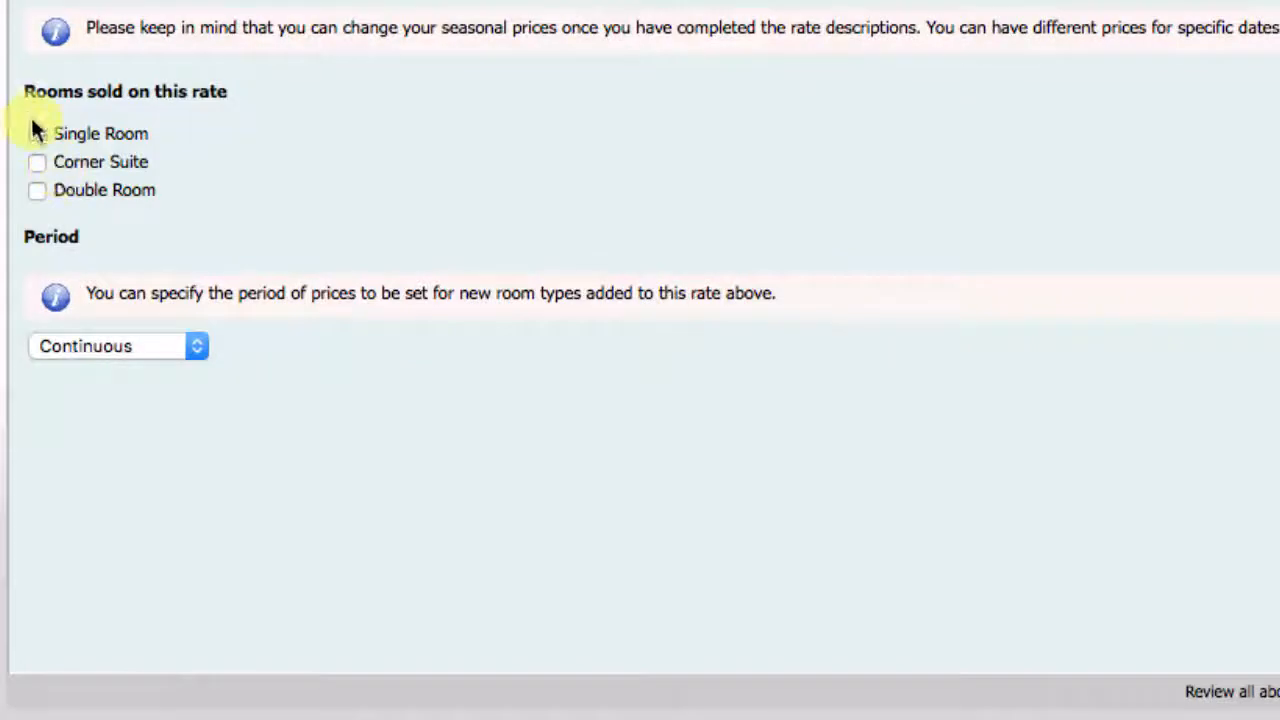
left_click(36, 132)
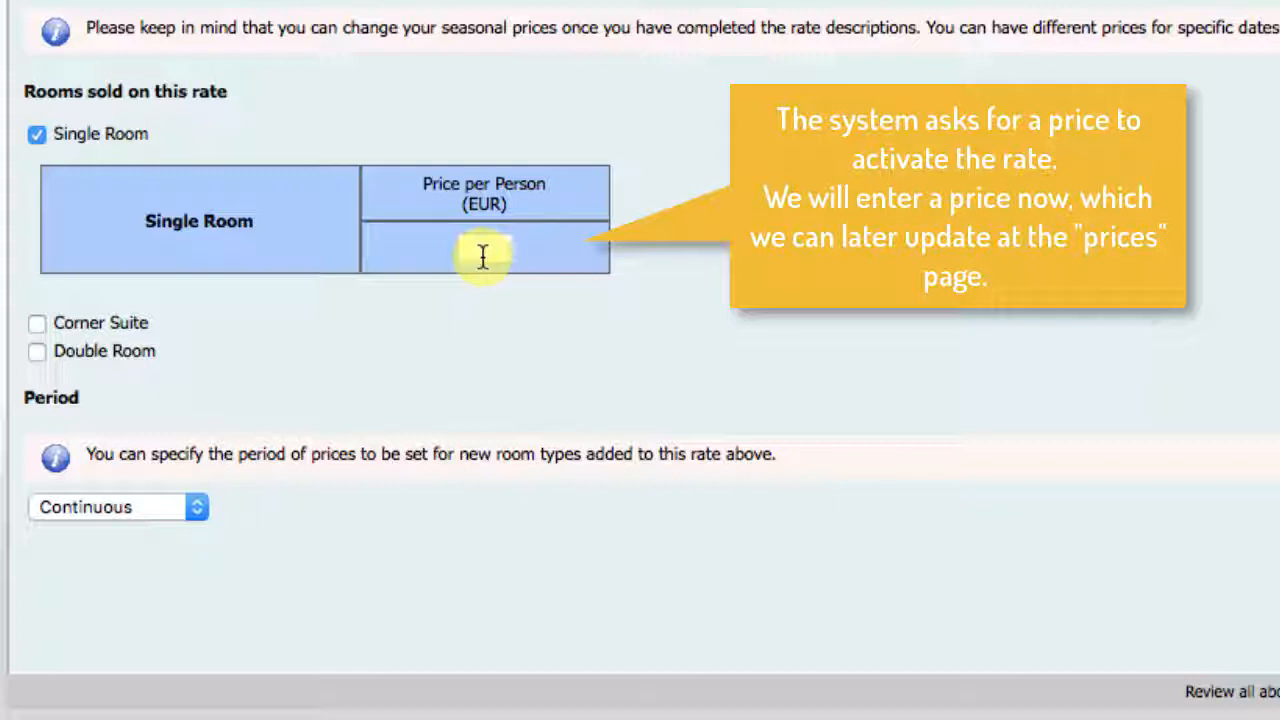
type("55")
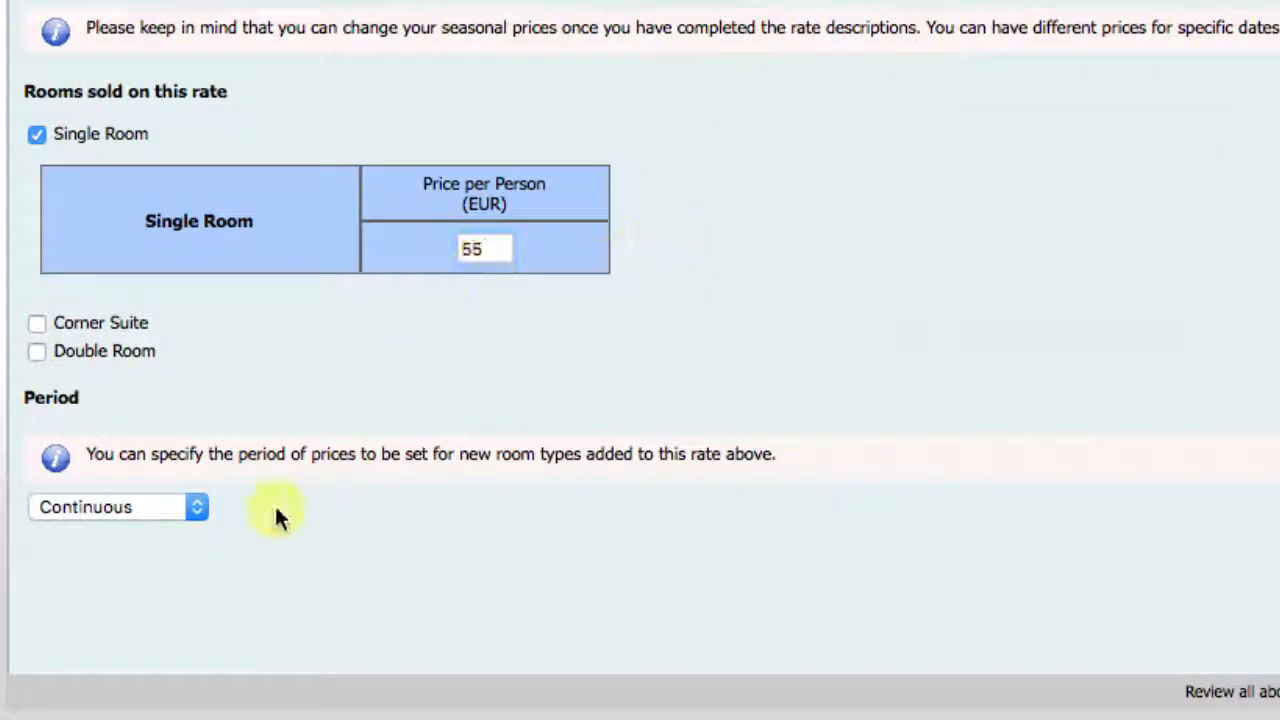
left_click(197, 508)
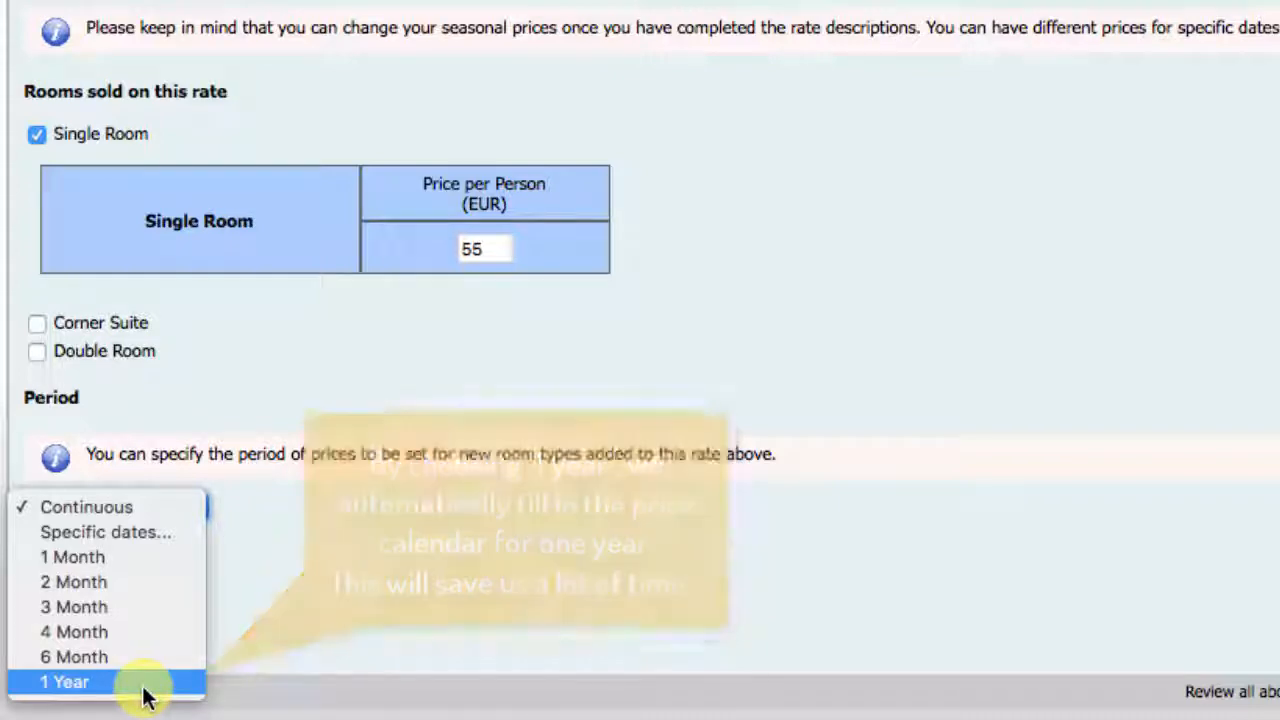
left_click(143, 688)
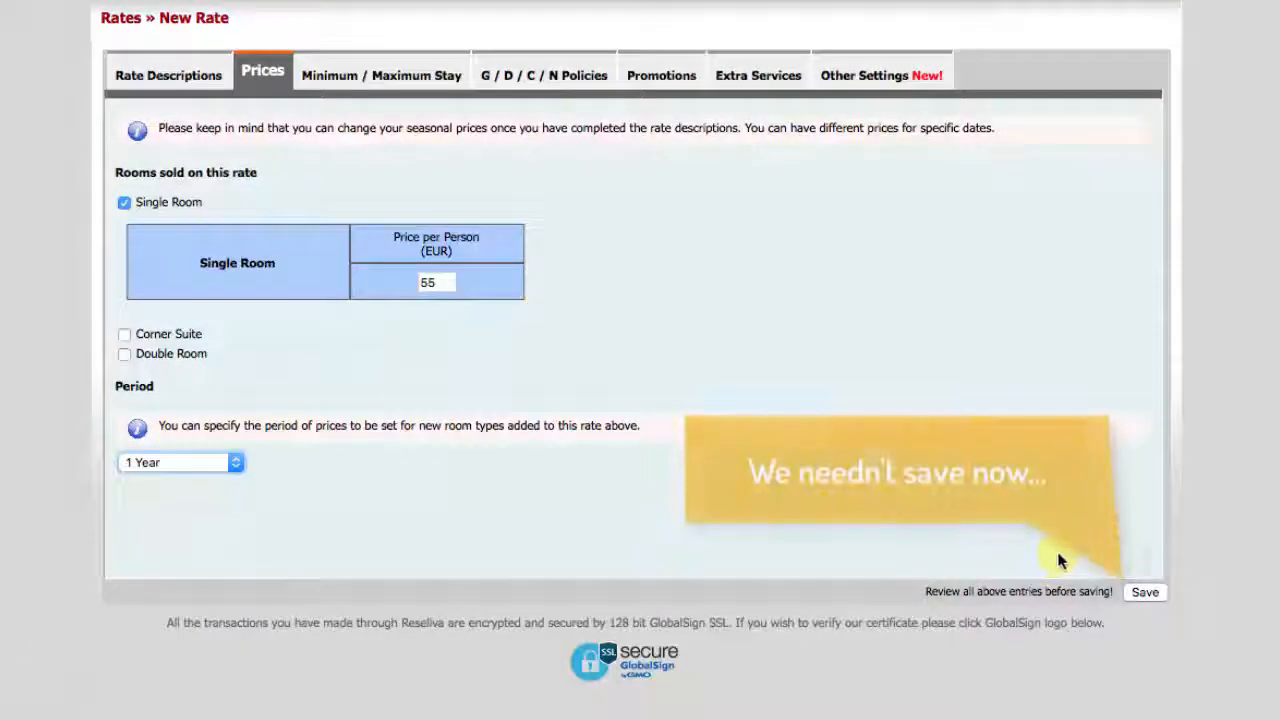
Check the rate's minimum and maximum stay settings and attach the Full Payment policy instead of the property default
left_click(367, 76)
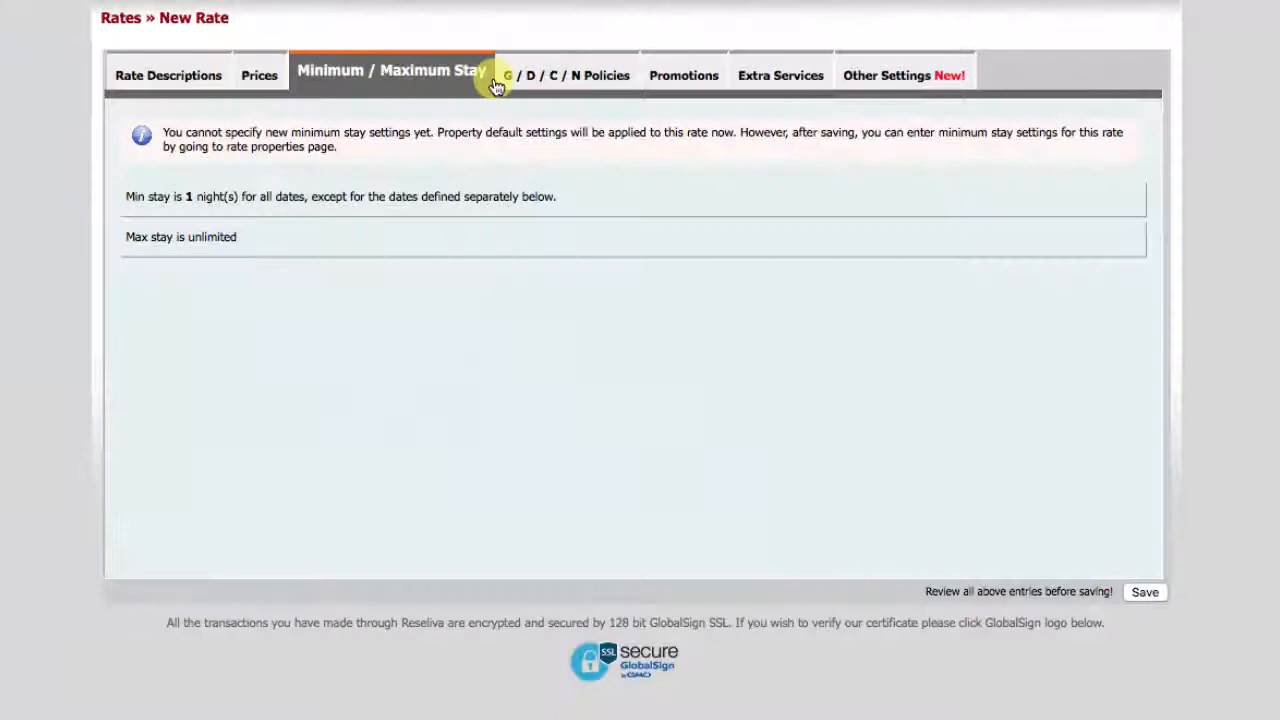
left_click(548, 72)
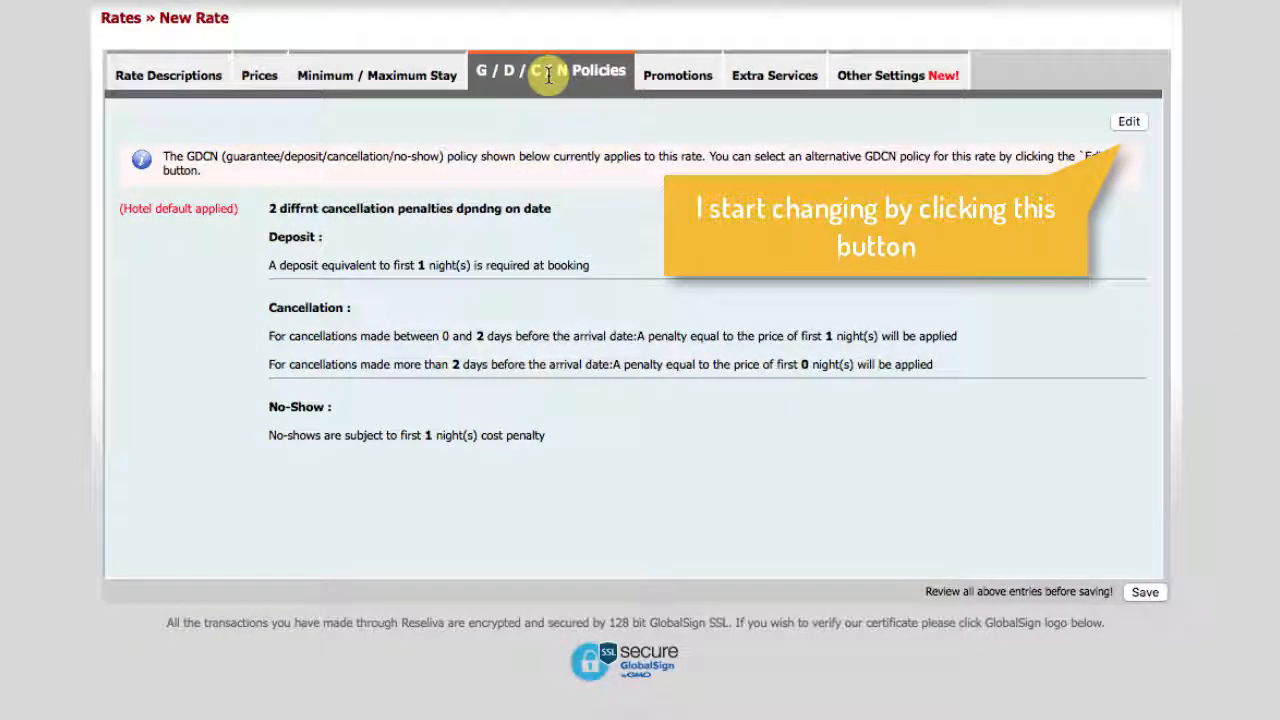
left_click(1138, 124)
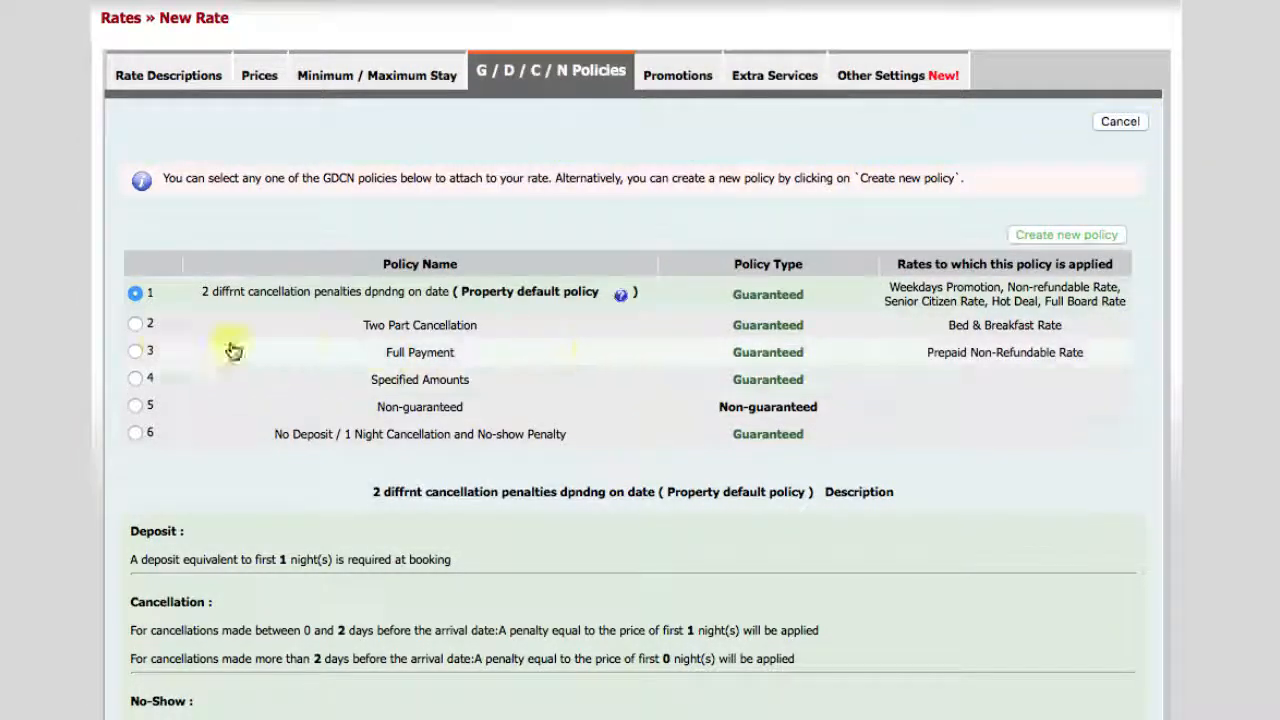
left_click(135, 350)
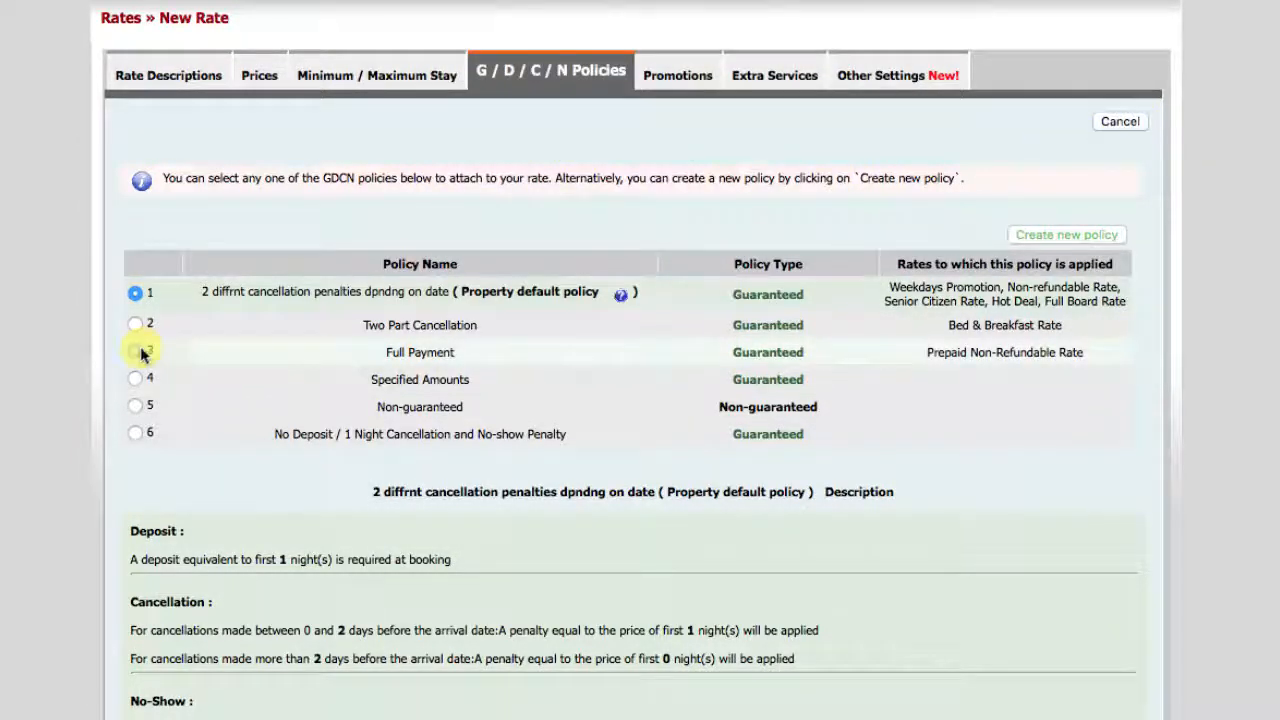
Specify an early booking promotion for this rate: 15% discount for reservations made at least 30 days before arrival
left_click(695, 80)
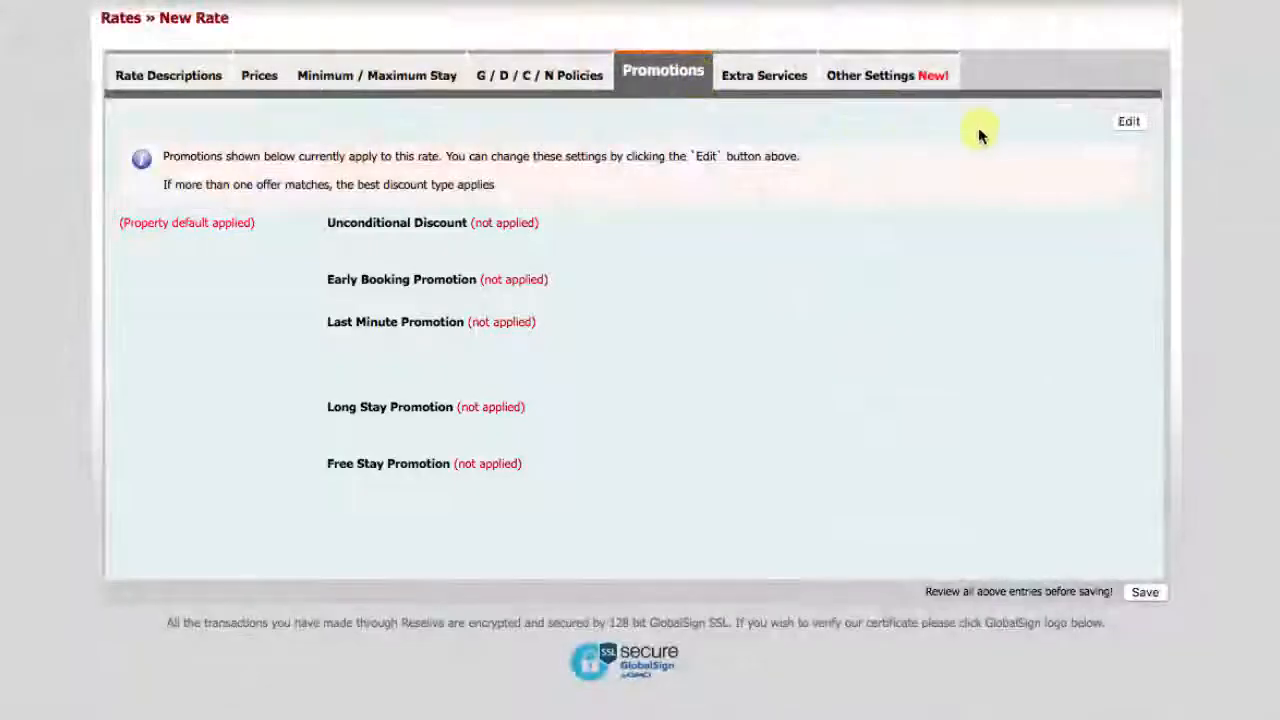
left_click(1121, 125)
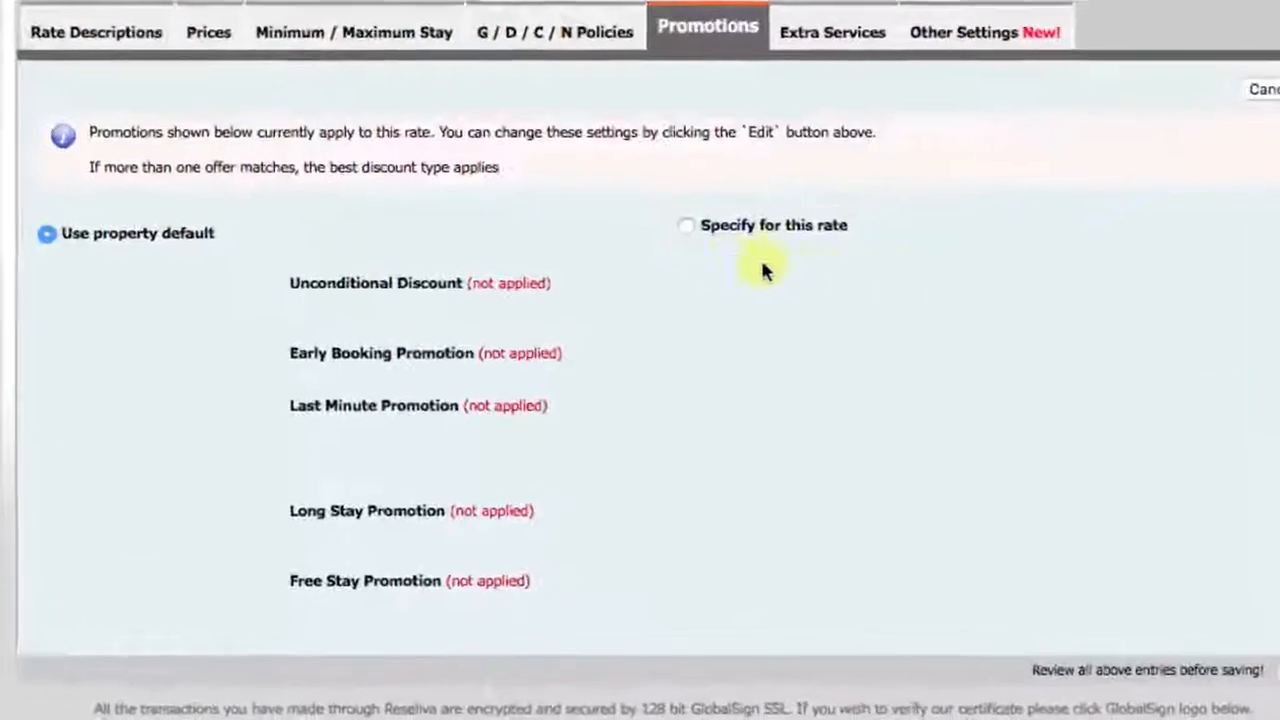
left_click(686, 225)
left_click(311, 482)
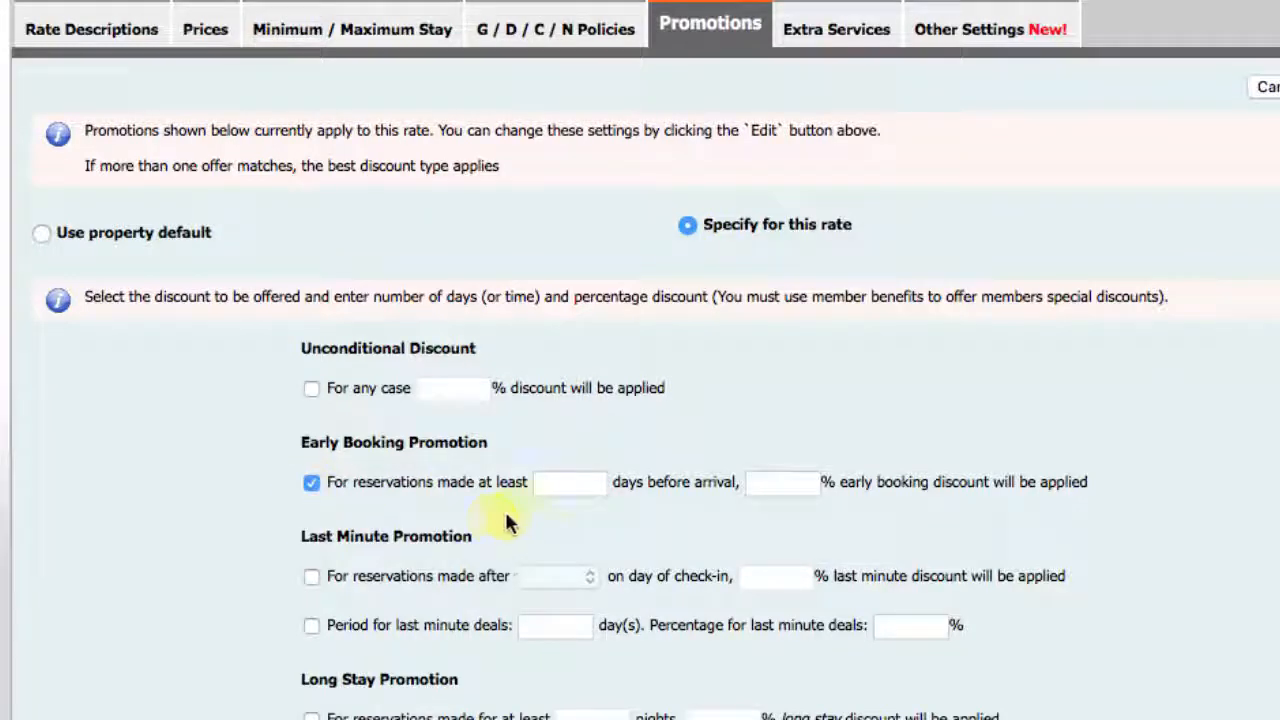
left_click(567, 487)
type("30")
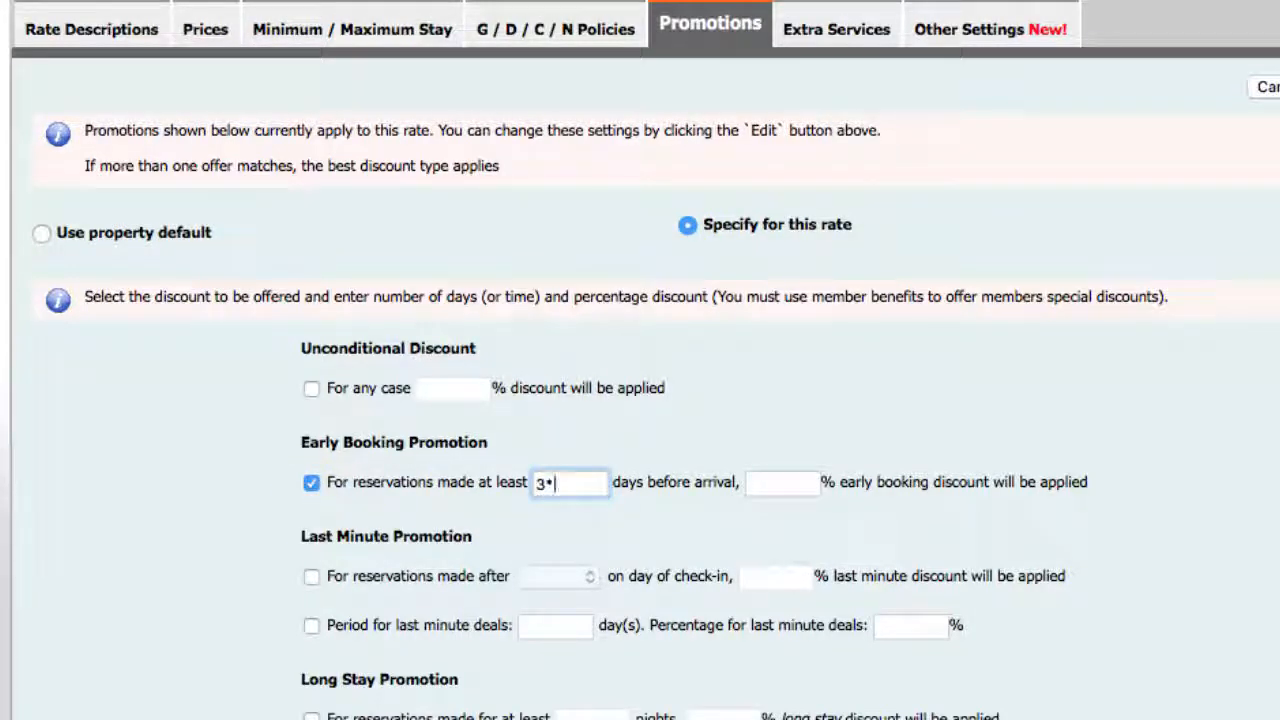
left_click(803, 478)
type("15")
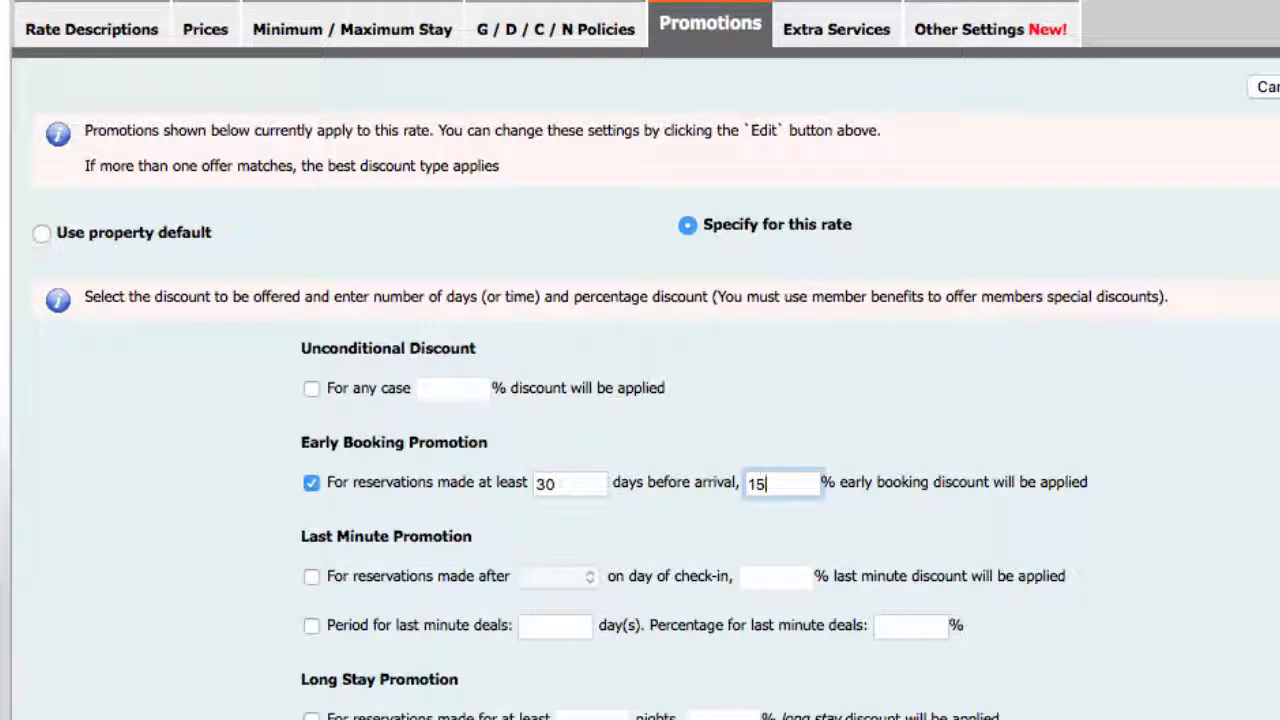
Include the 50 EUR Airport Transfer as an extra service, review the other settings and save the new rate
left_click(848, 27)
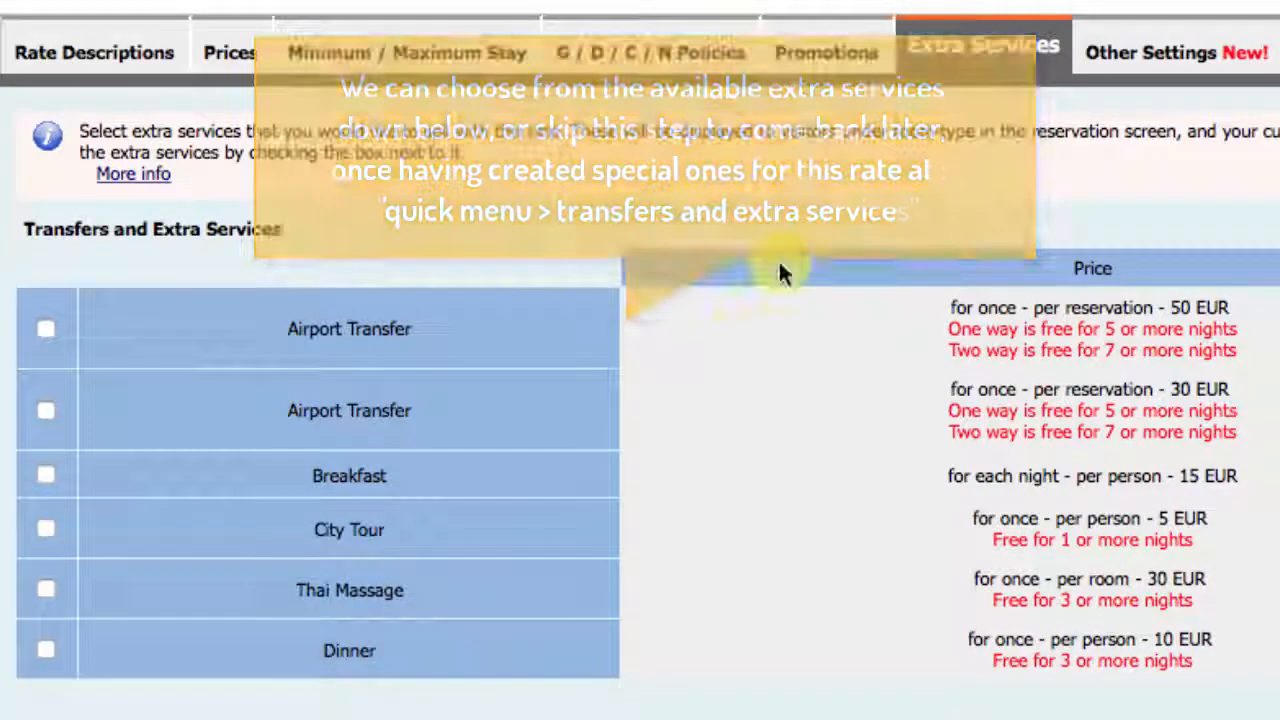
left_click(45, 330)
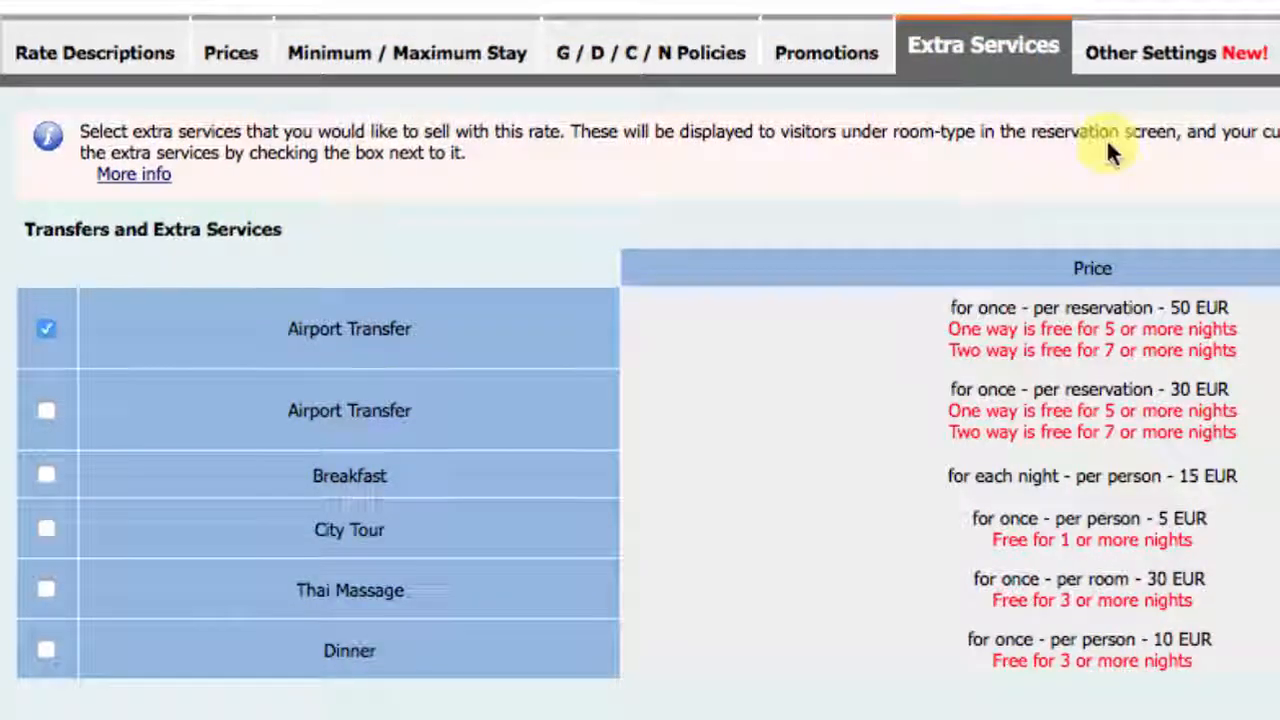
left_click(1180, 52)
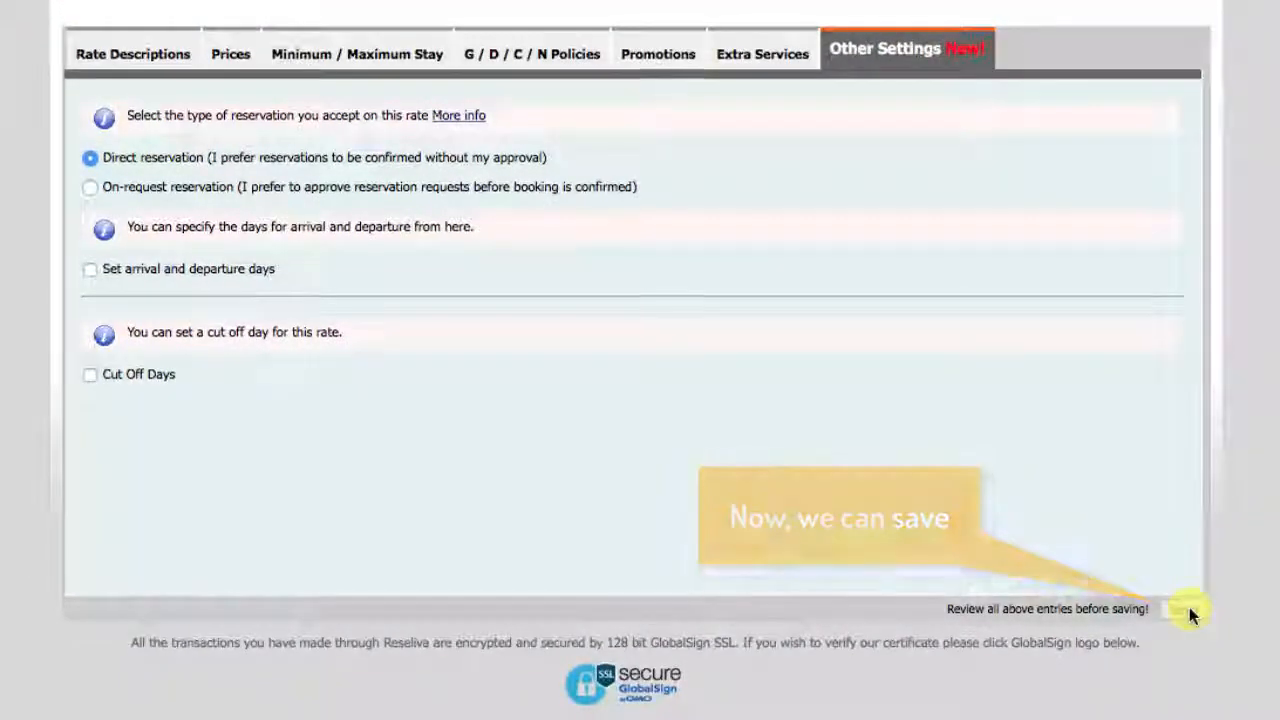
left_click(1187, 609)
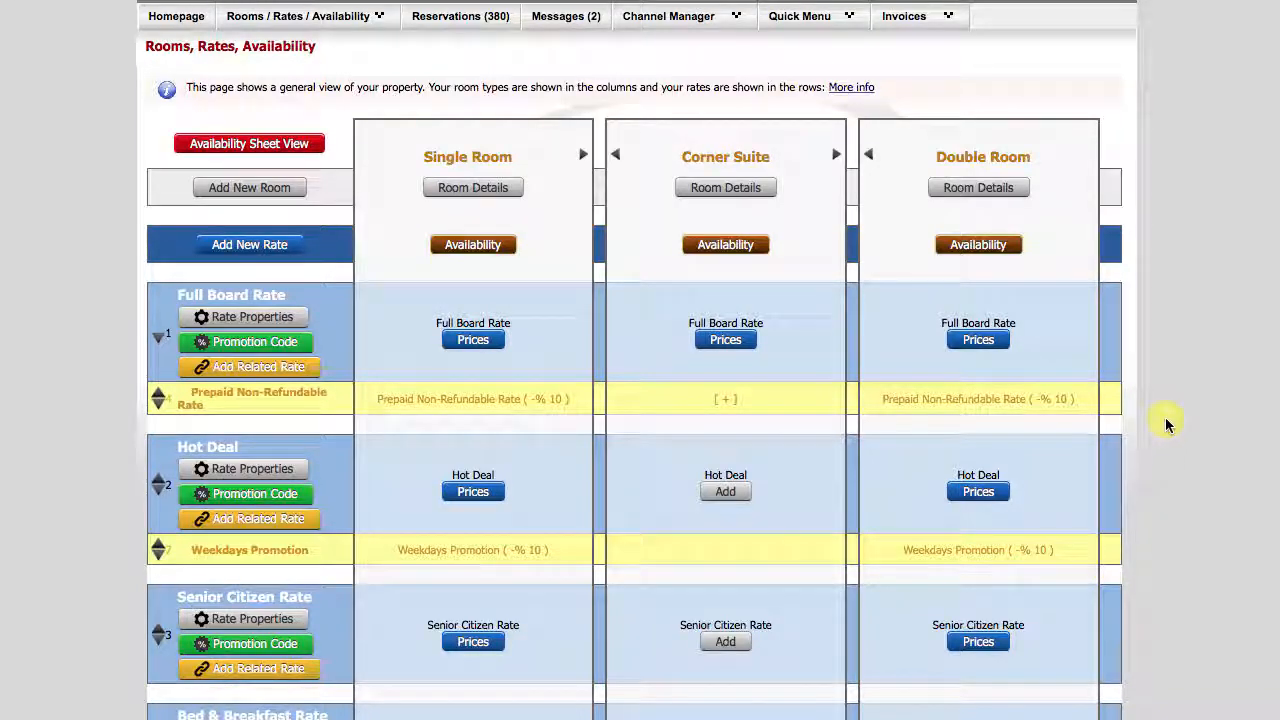
Add 10 EUR to the Half Board Rate's Single Room prices for all Fridays and Saturdays in February 2017 and save
scroll(1045, 400, "down", 3)
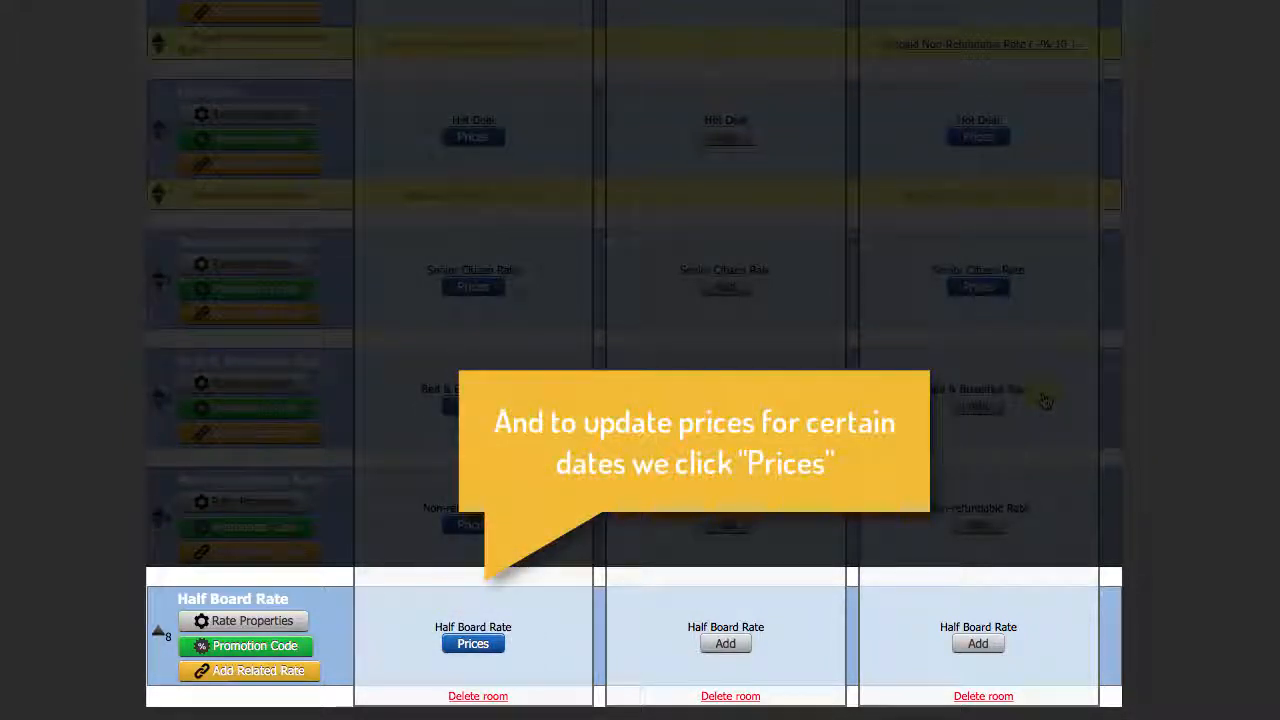
left_click(471, 648)
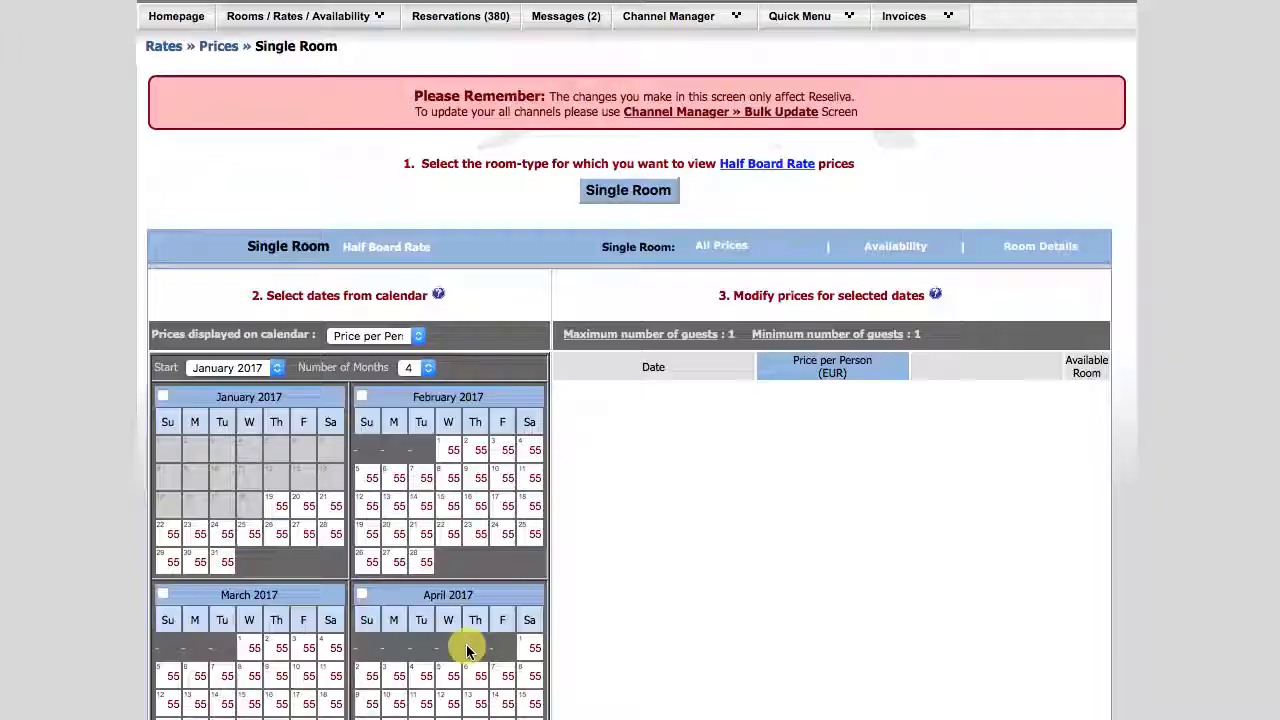
scroll(602, 472, "down", 2)
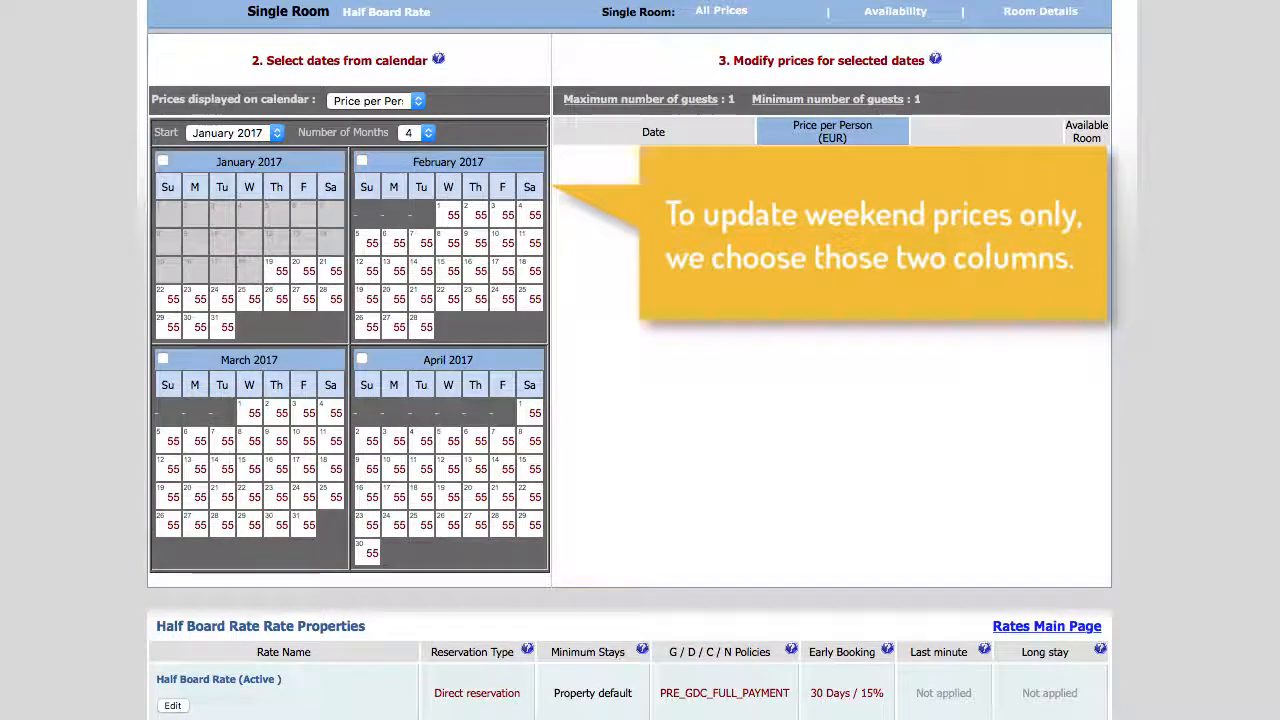
left_click(502, 187)
left_click(529, 187)
left_click(851, 435)
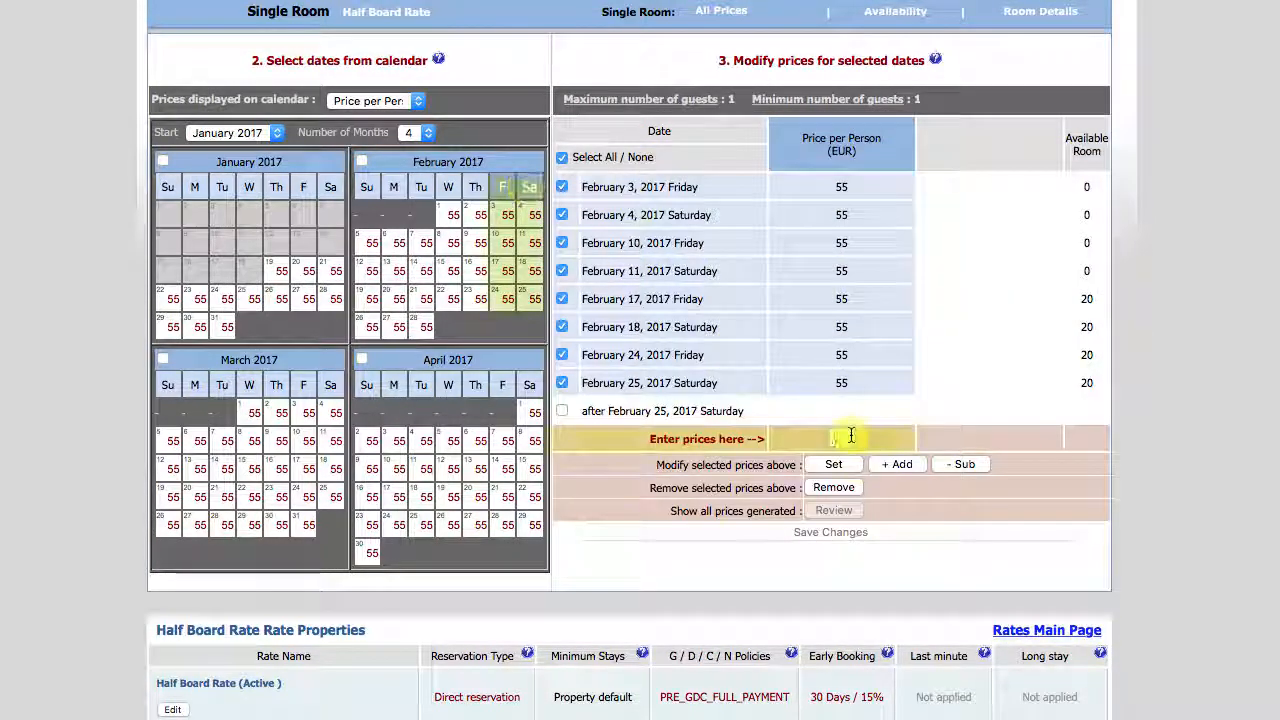
type("10")
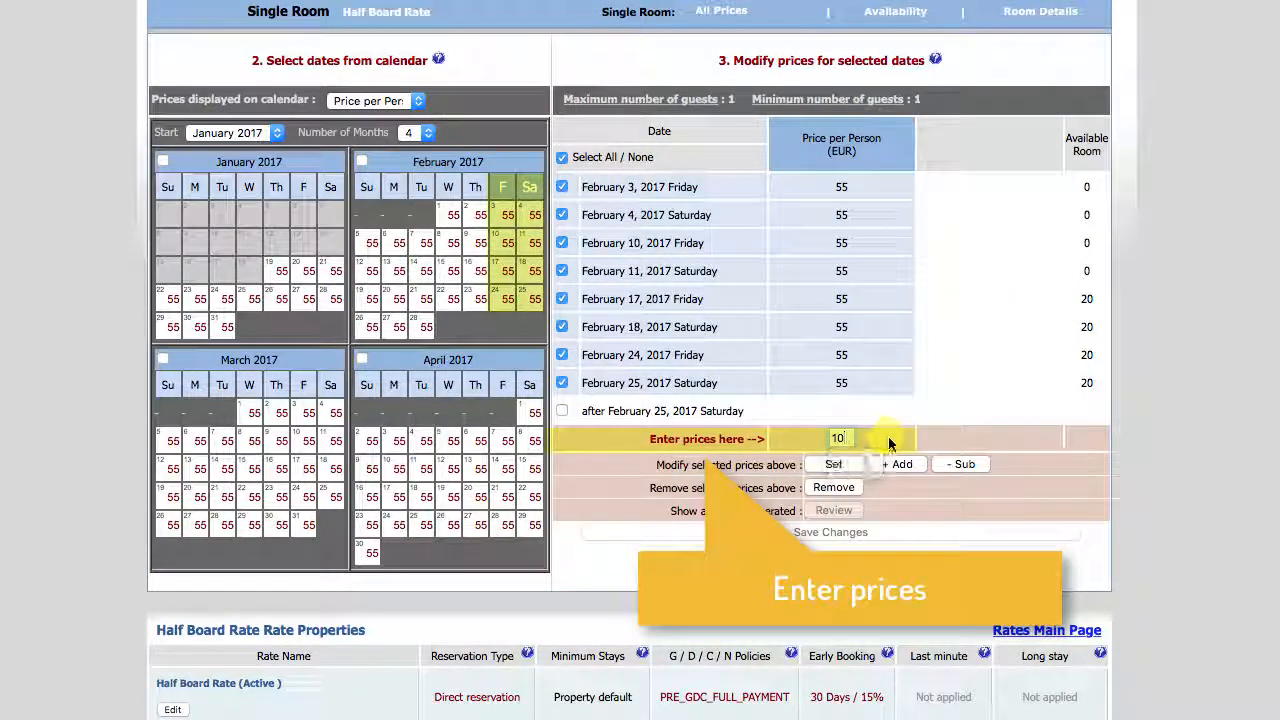
left_click(899, 464)
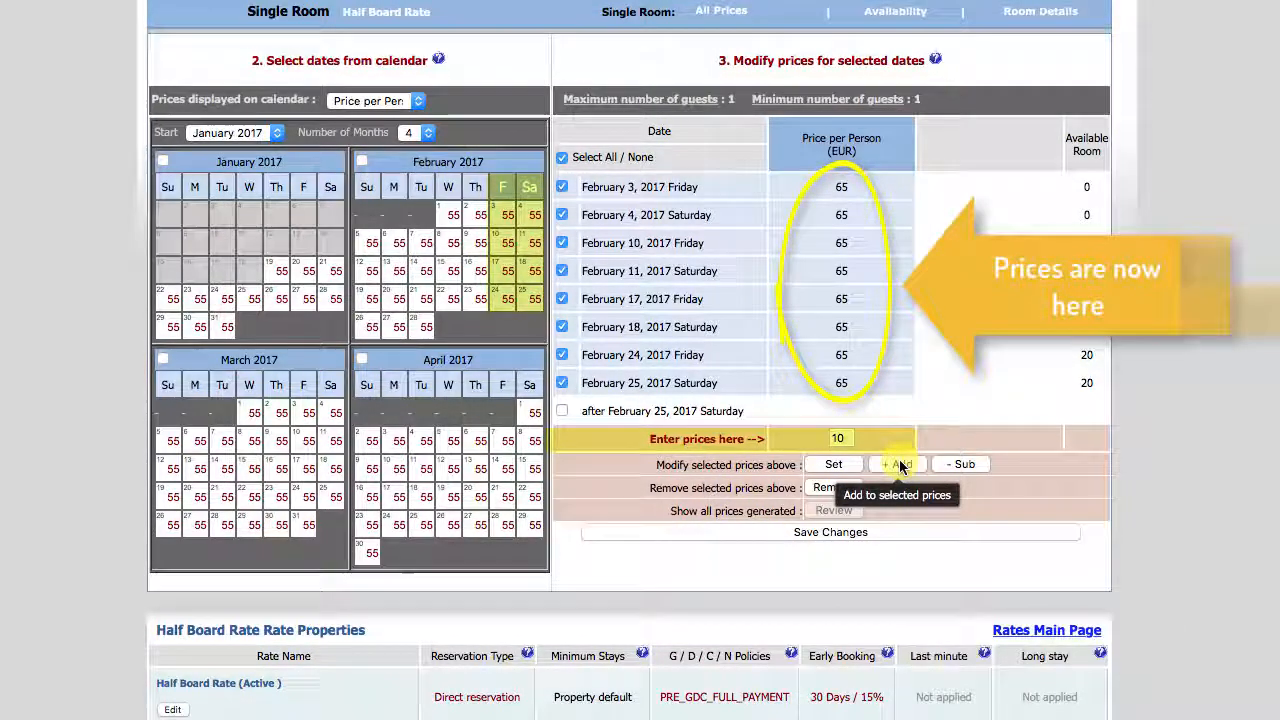
left_click(910, 530)
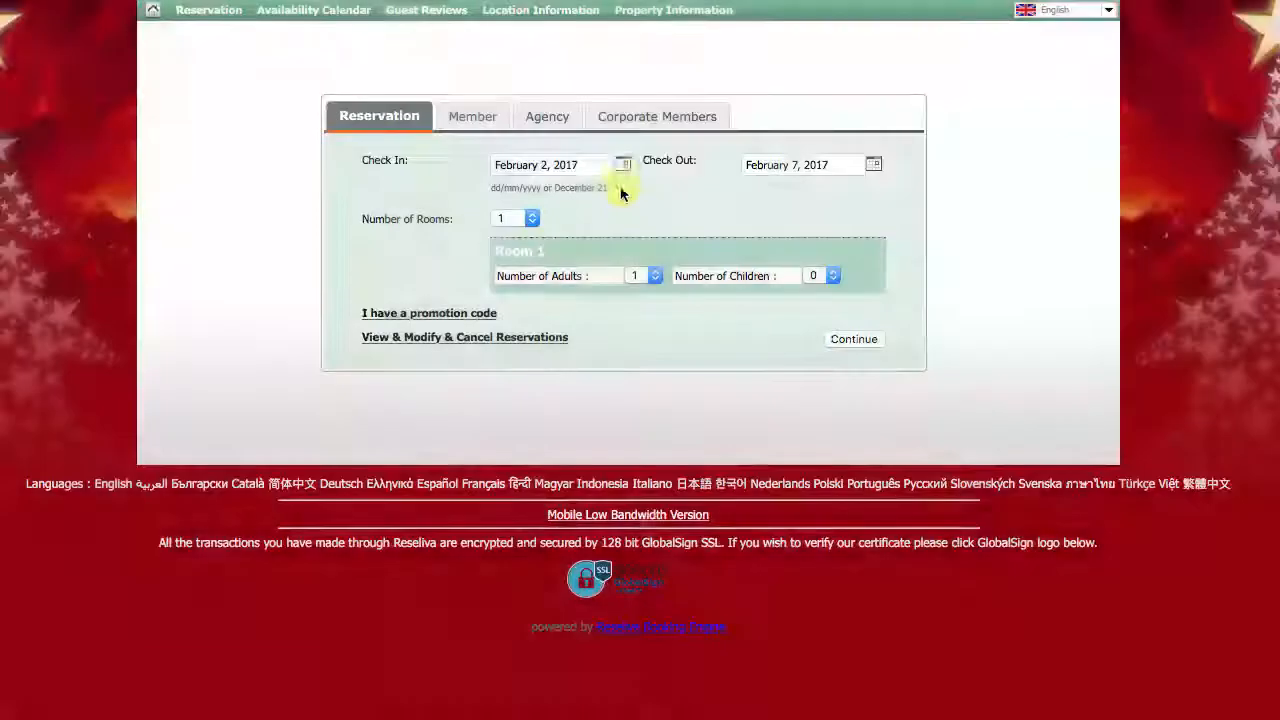
On the hotel's booking page, request one room for 1 adult from February 24 to February 27, 2017
left_click(622, 164)
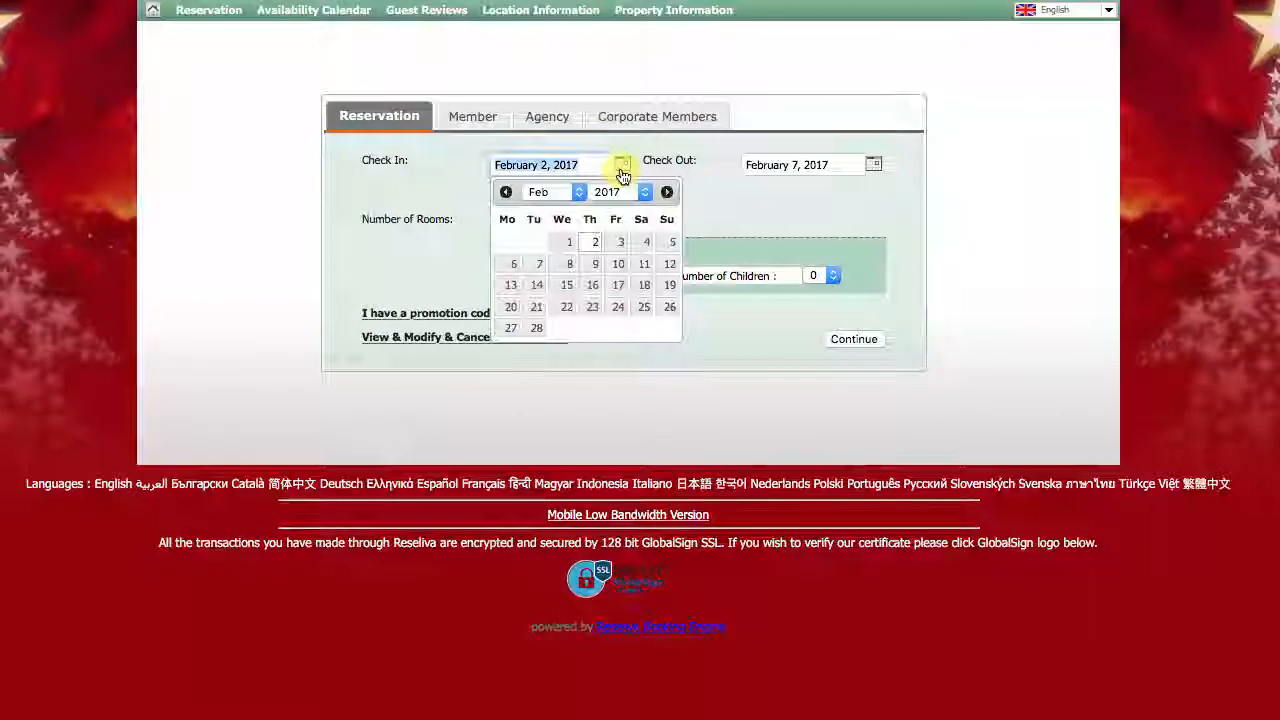
left_click(643, 305)
left_click(874, 164)
left_click(762, 327)
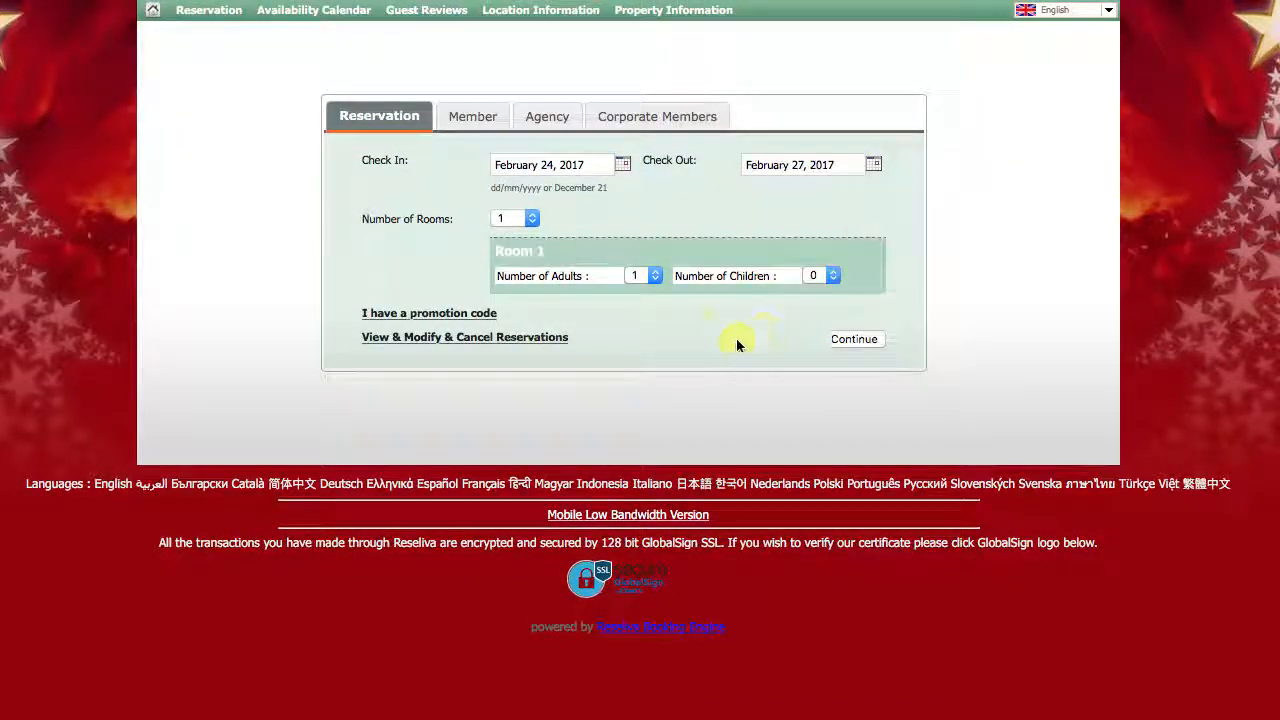
left_click(841, 339)
Find the Half Board Rate among the offered rates and select its Single Room
scroll(517, 297, "down", 8)
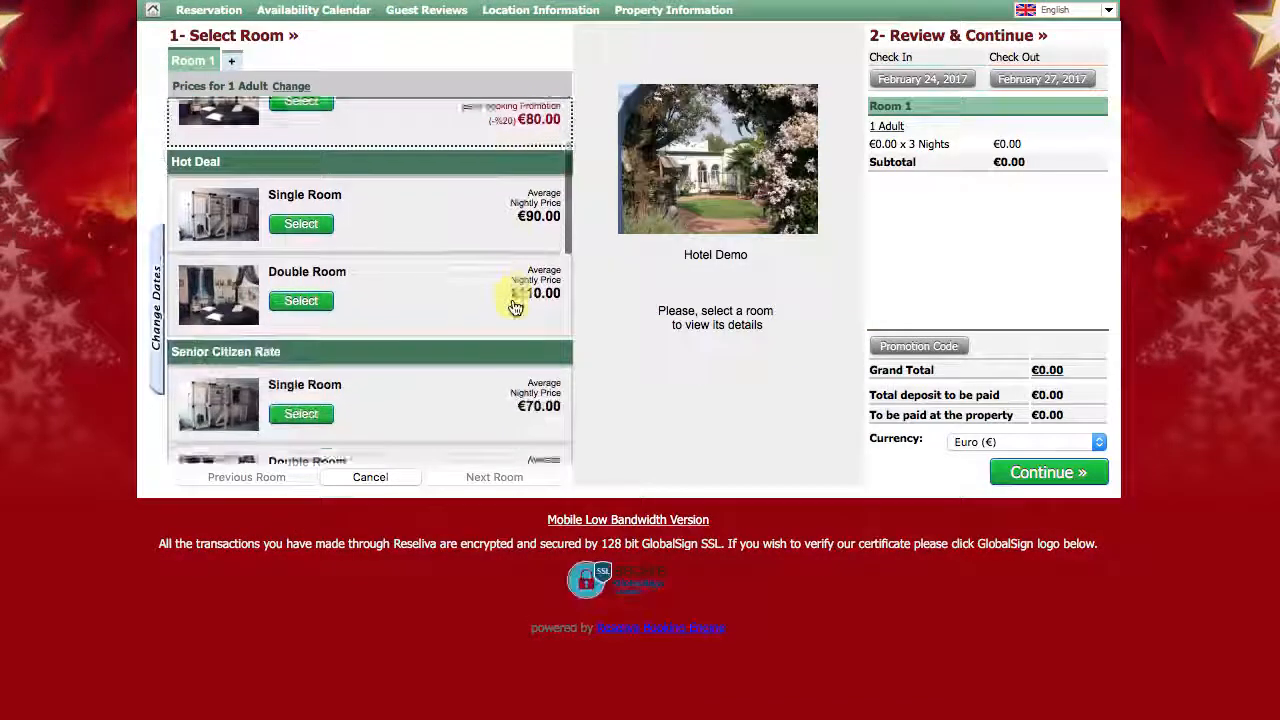
scroll(515, 300, "down", 10)
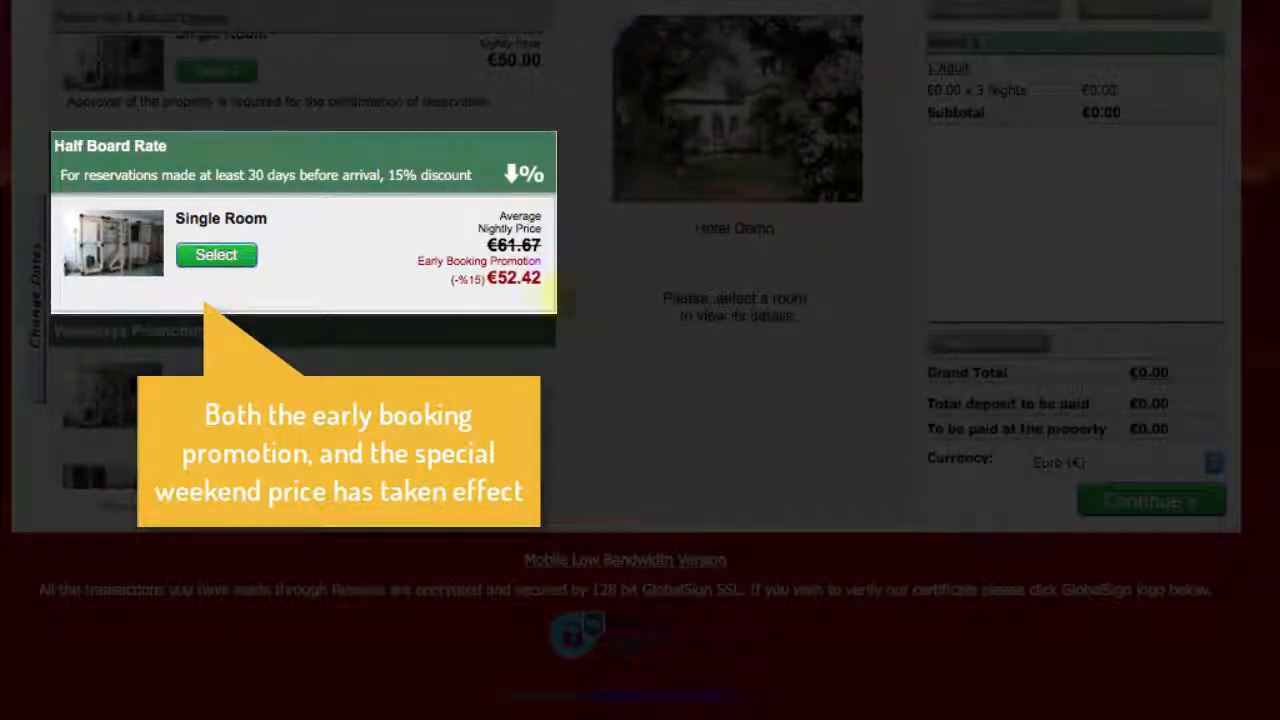
left_click(216, 255)
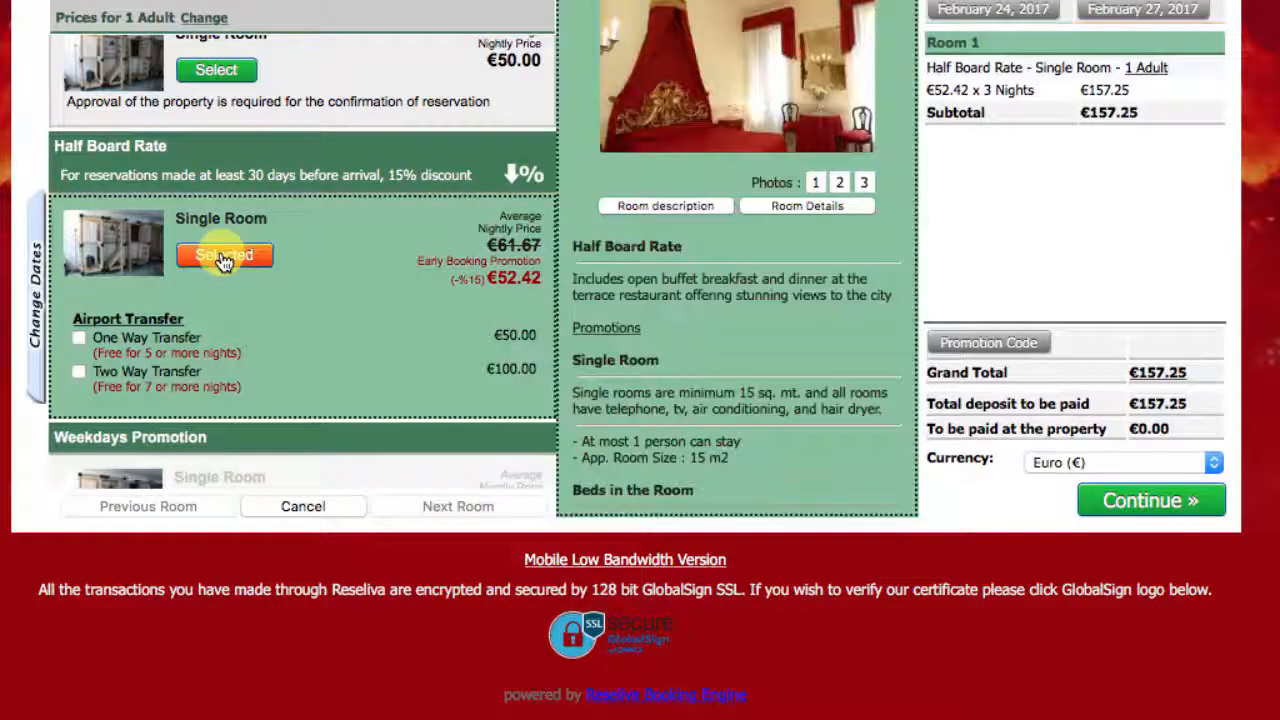